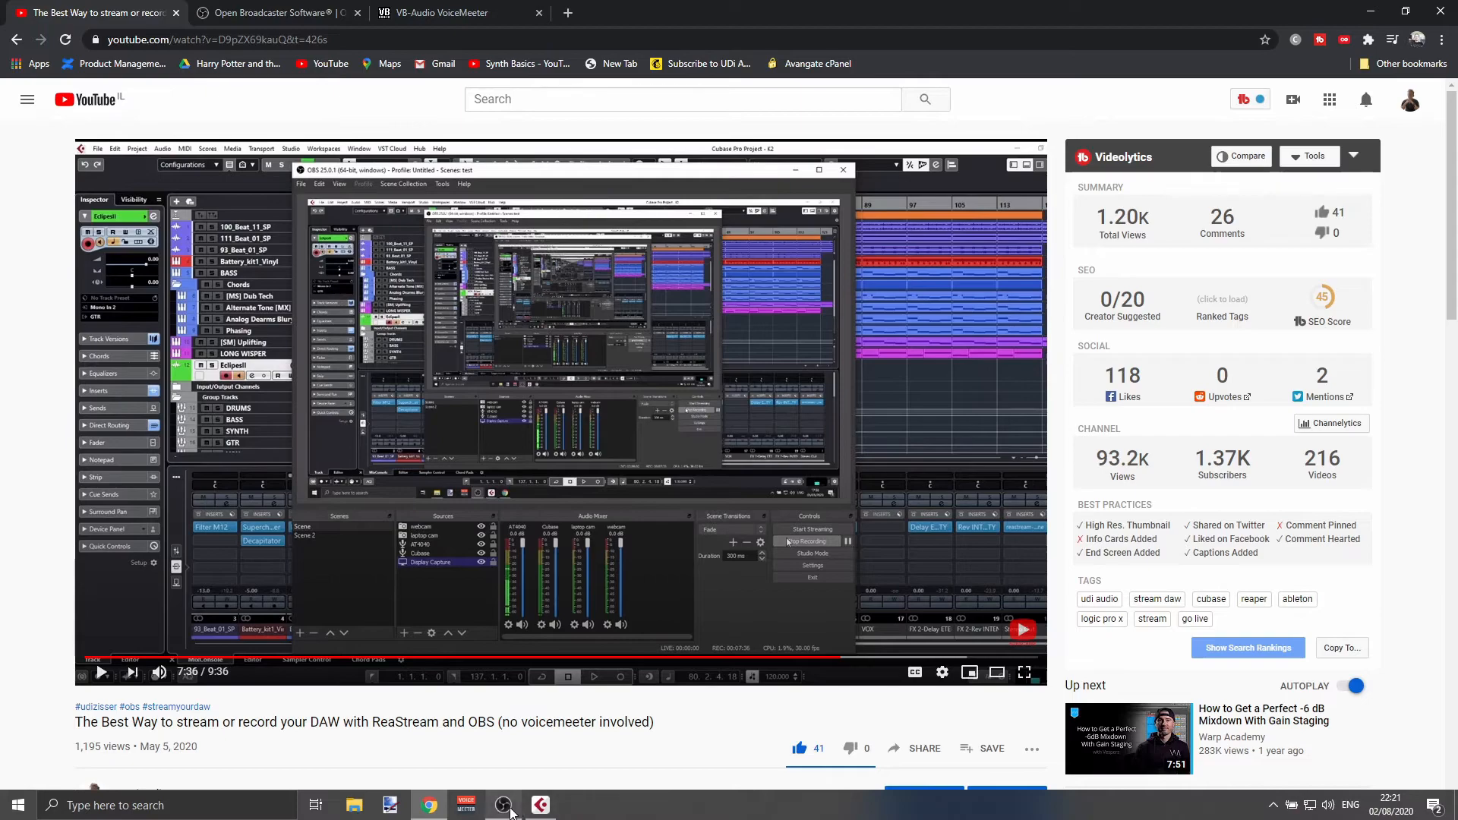
Step: Switch to Cubase and reopen the ReaStream insert on the Stereo Out channel
click(503, 806)
click(540, 805)
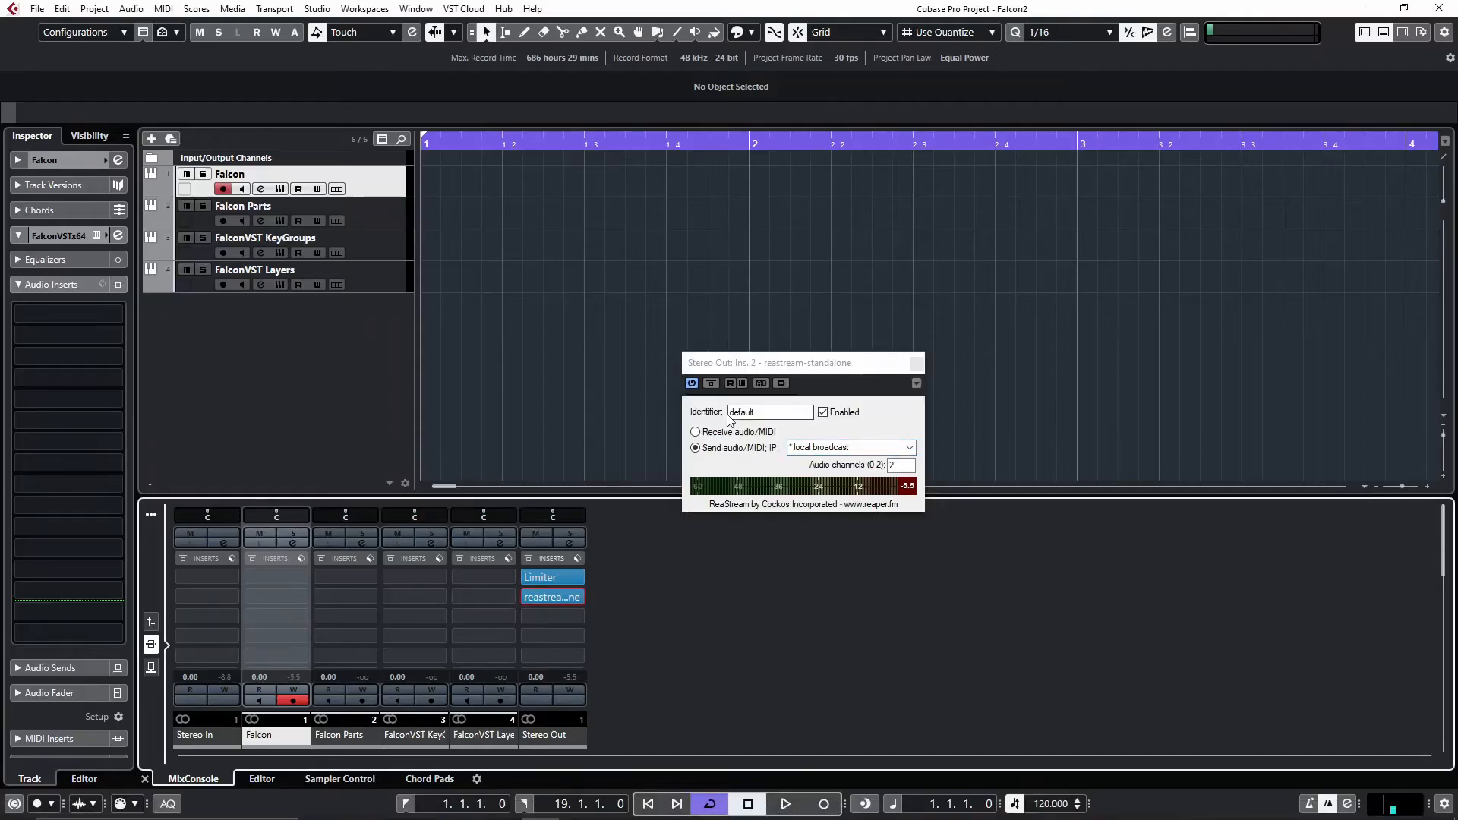
click(916, 362)
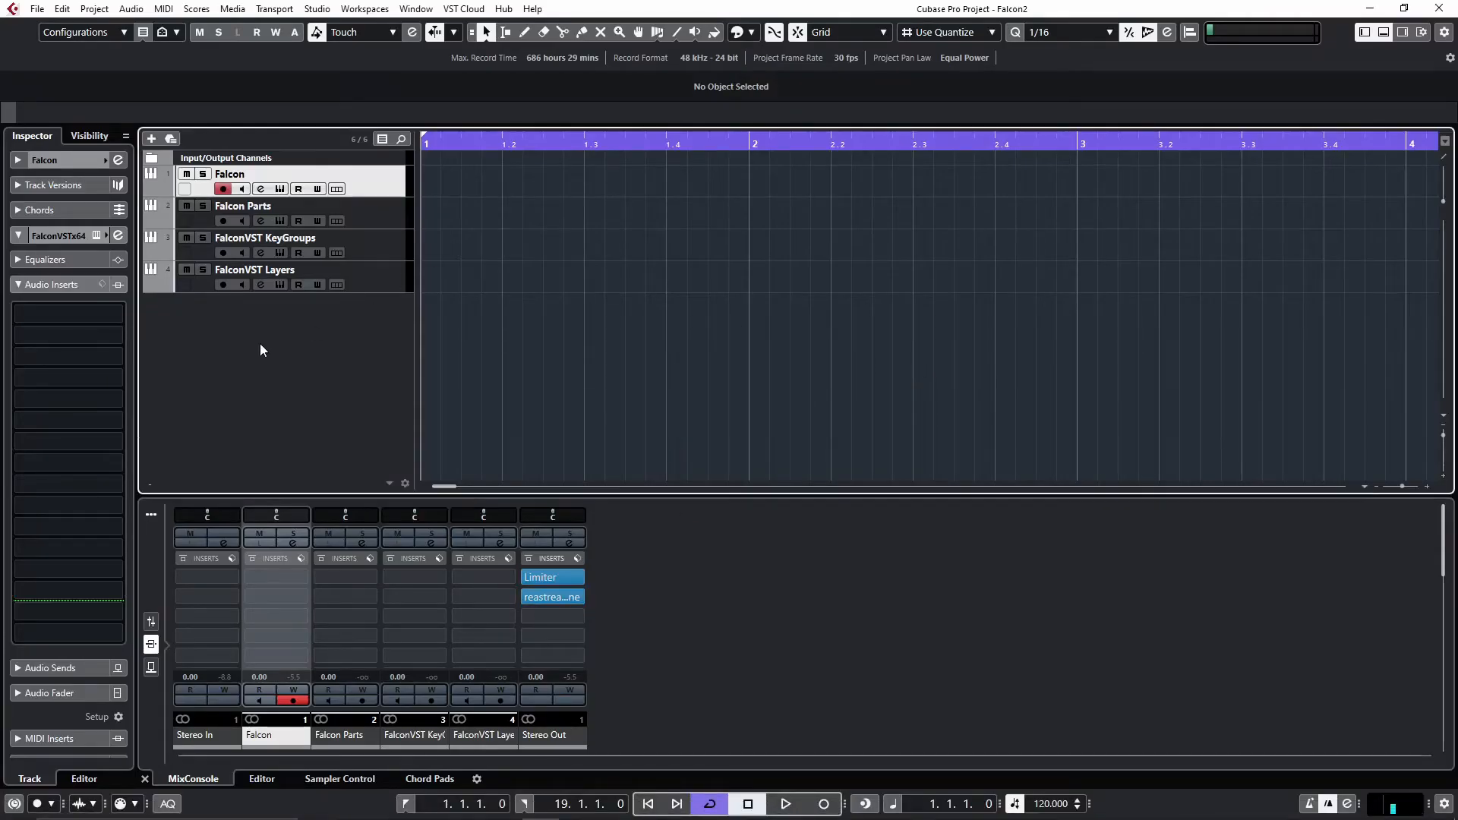
mouse_move(551, 597)
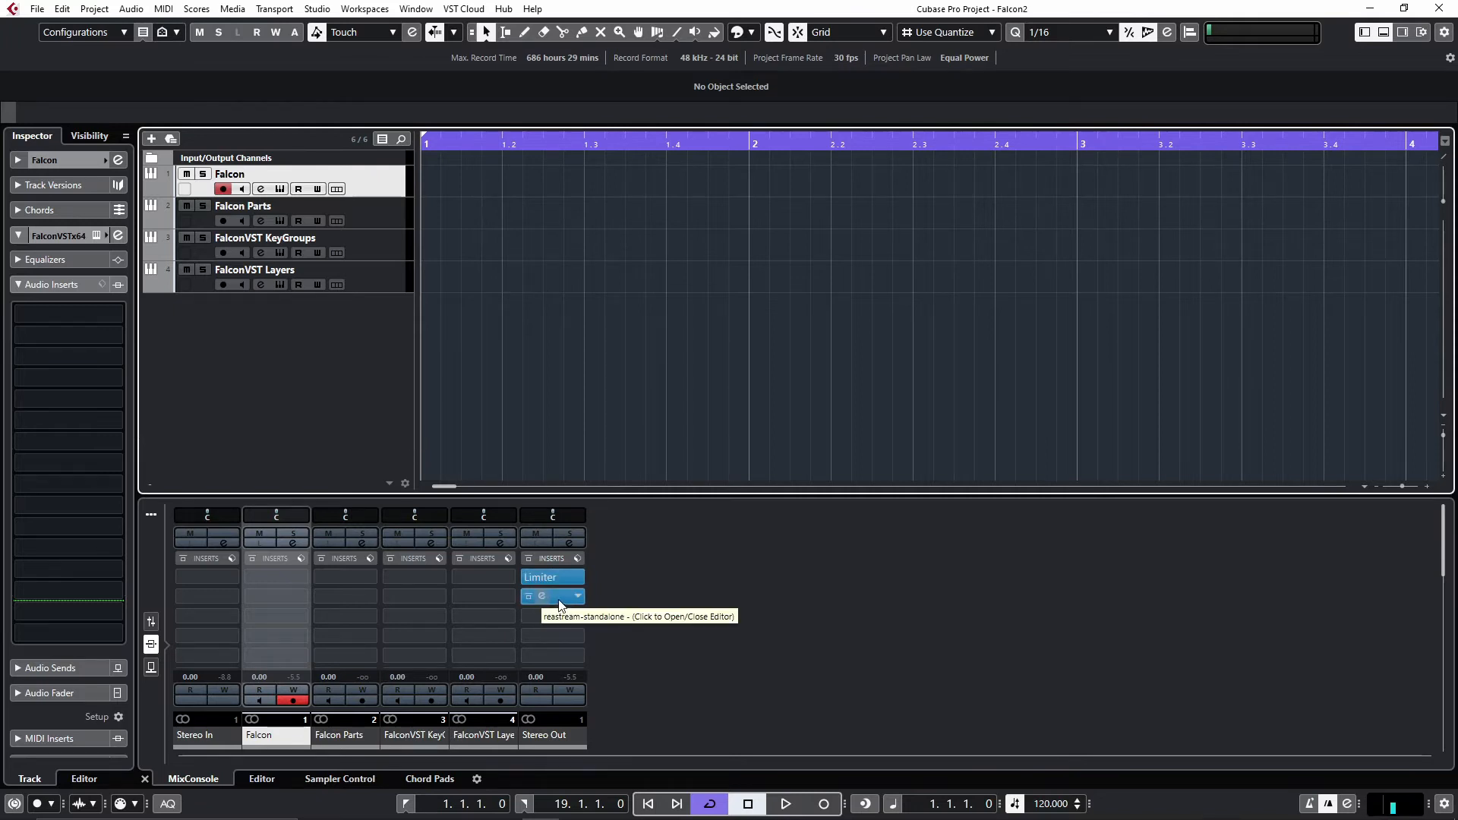
double_click(559, 601)
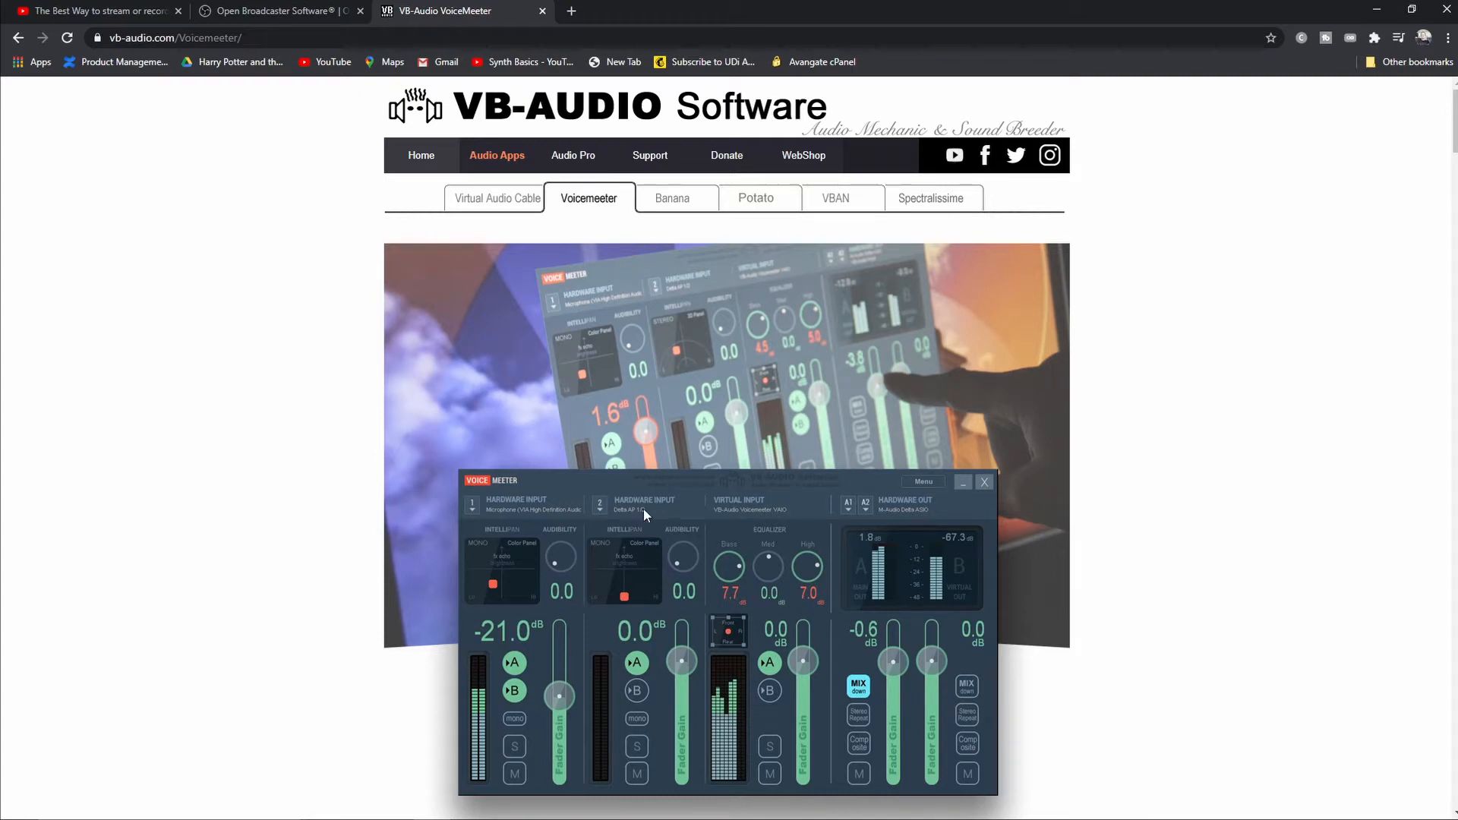
Step: Bring OBS Studio forward over the VoiceMeeter page and move its window to the right
mouse_move(505, 815)
click(505, 806)
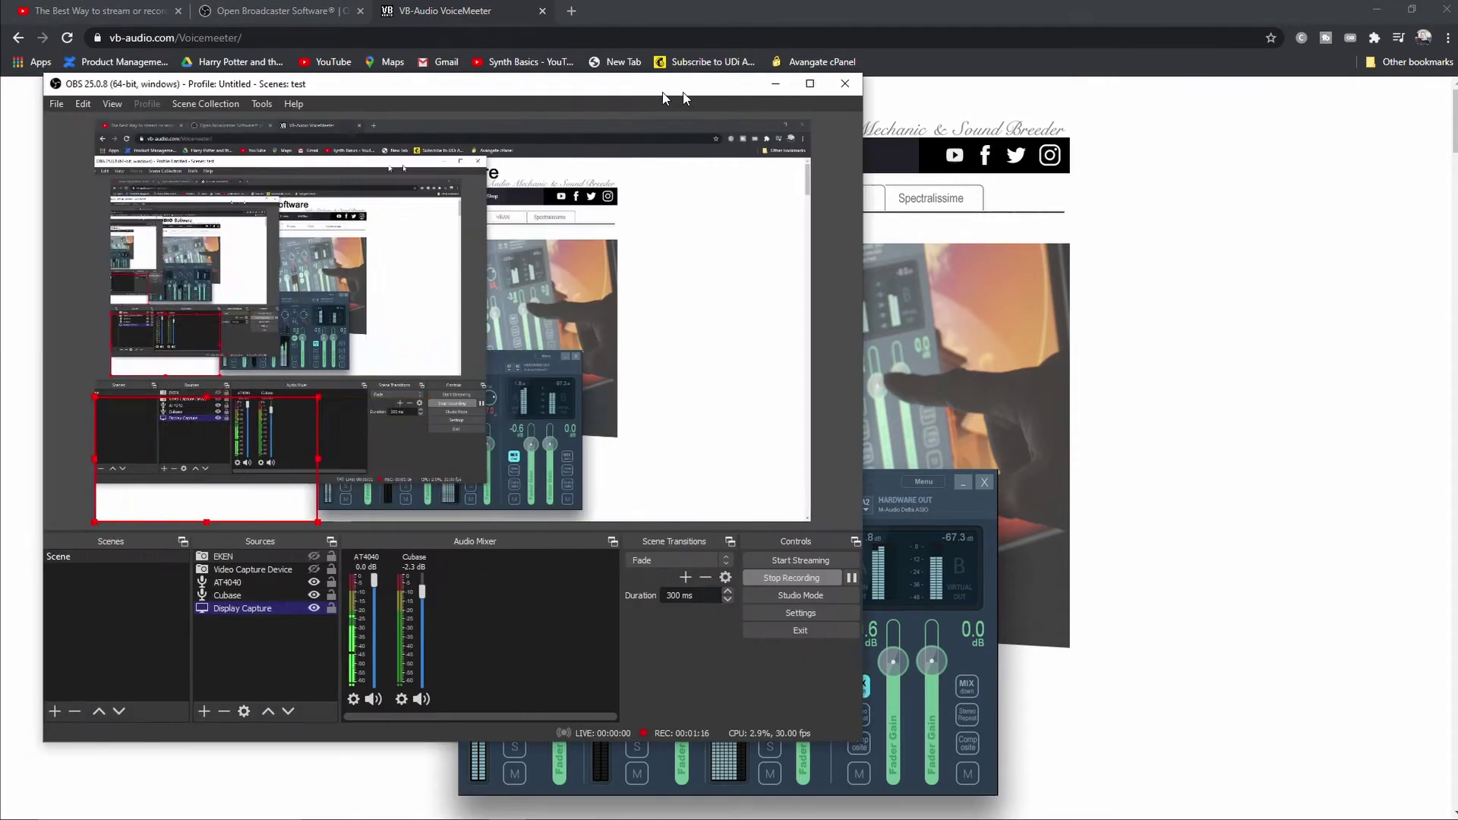
drag(672, 96, 925, 105)
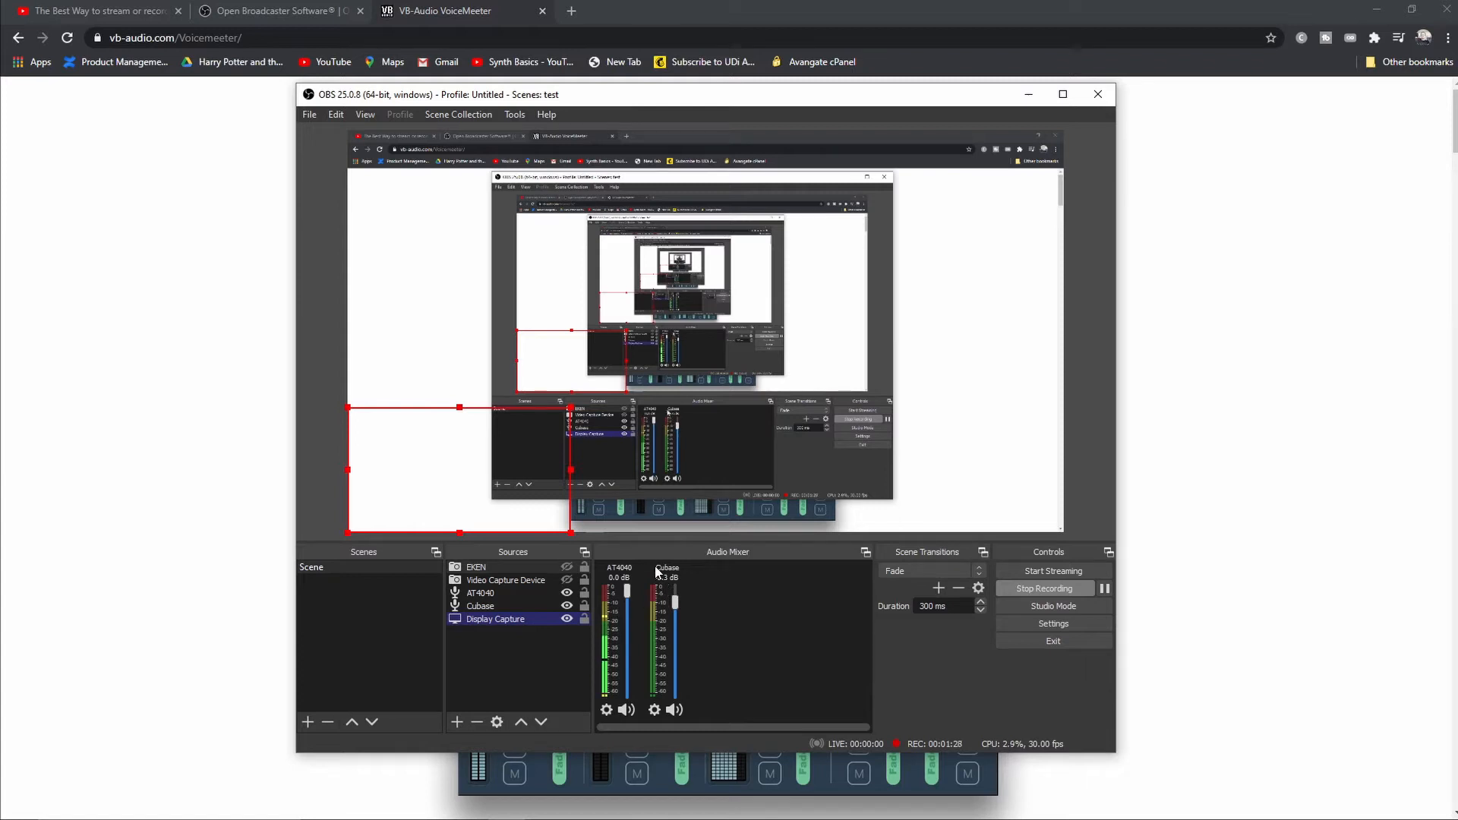
Step: Add an Audio Input Capture source using the VoiceMeeter Output (VB-Audio VoiceMeeter VAIO) device
click(455, 722)
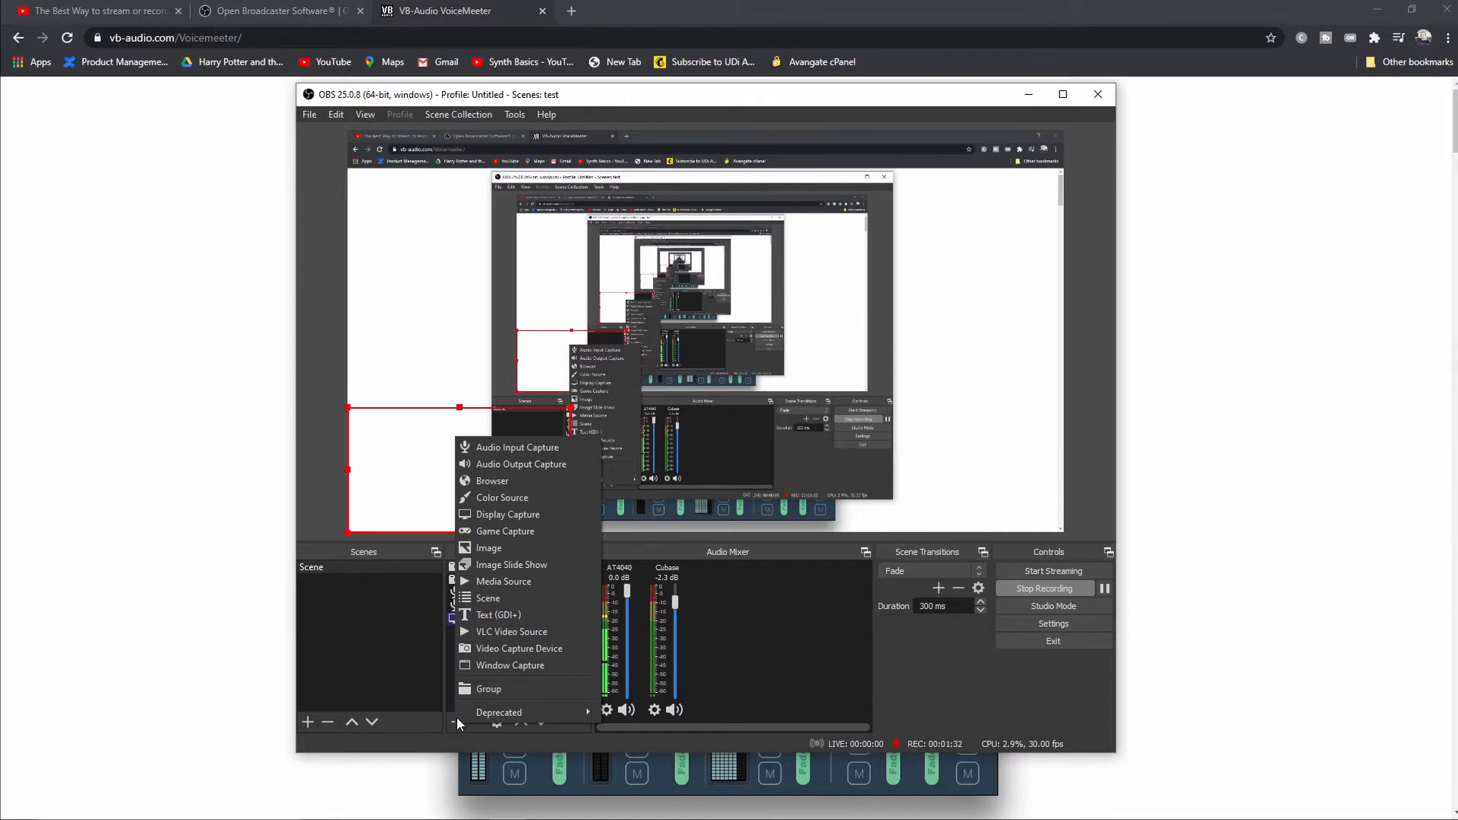
click(557, 448)
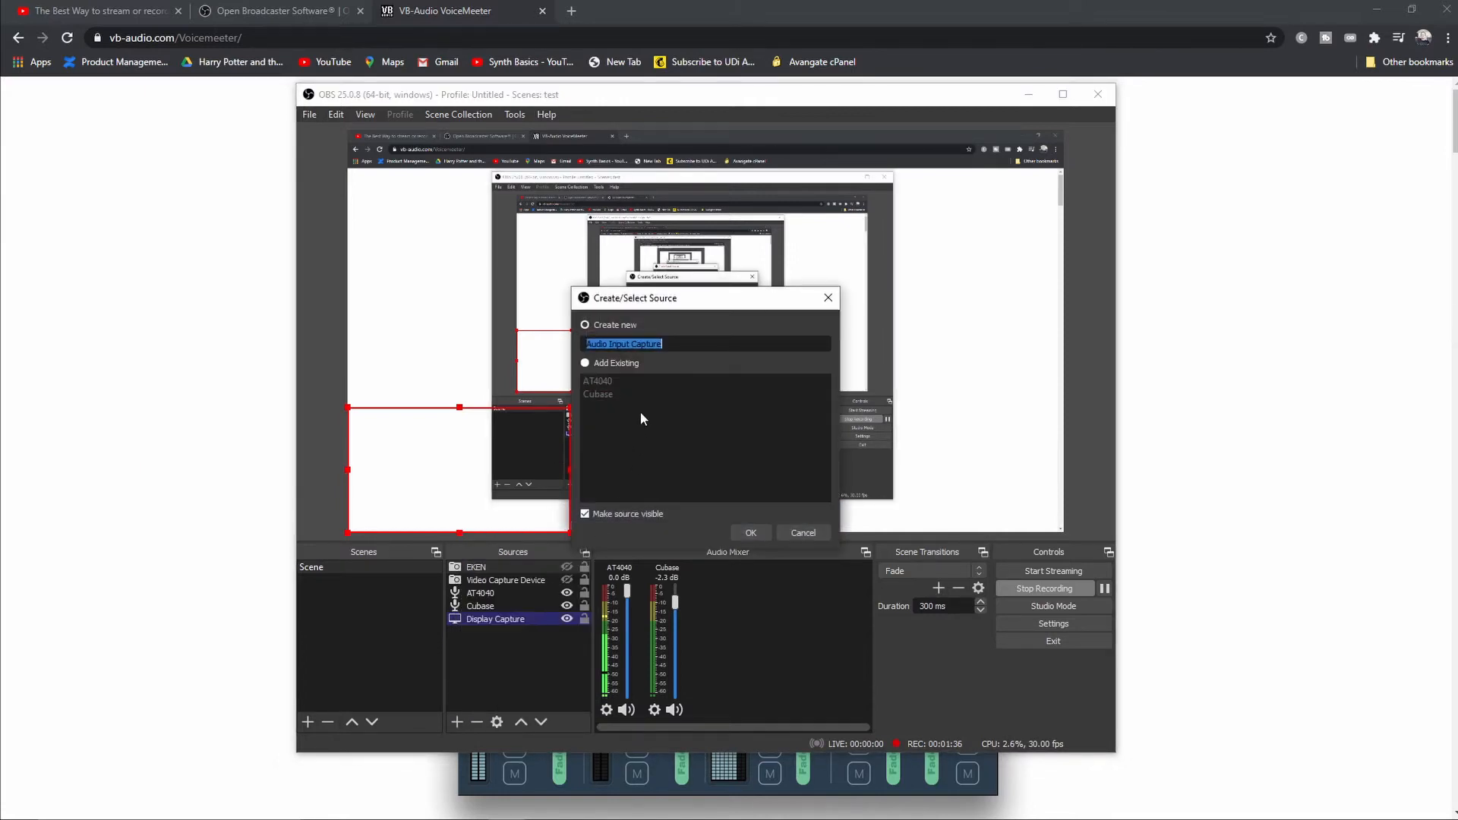
click(752, 535)
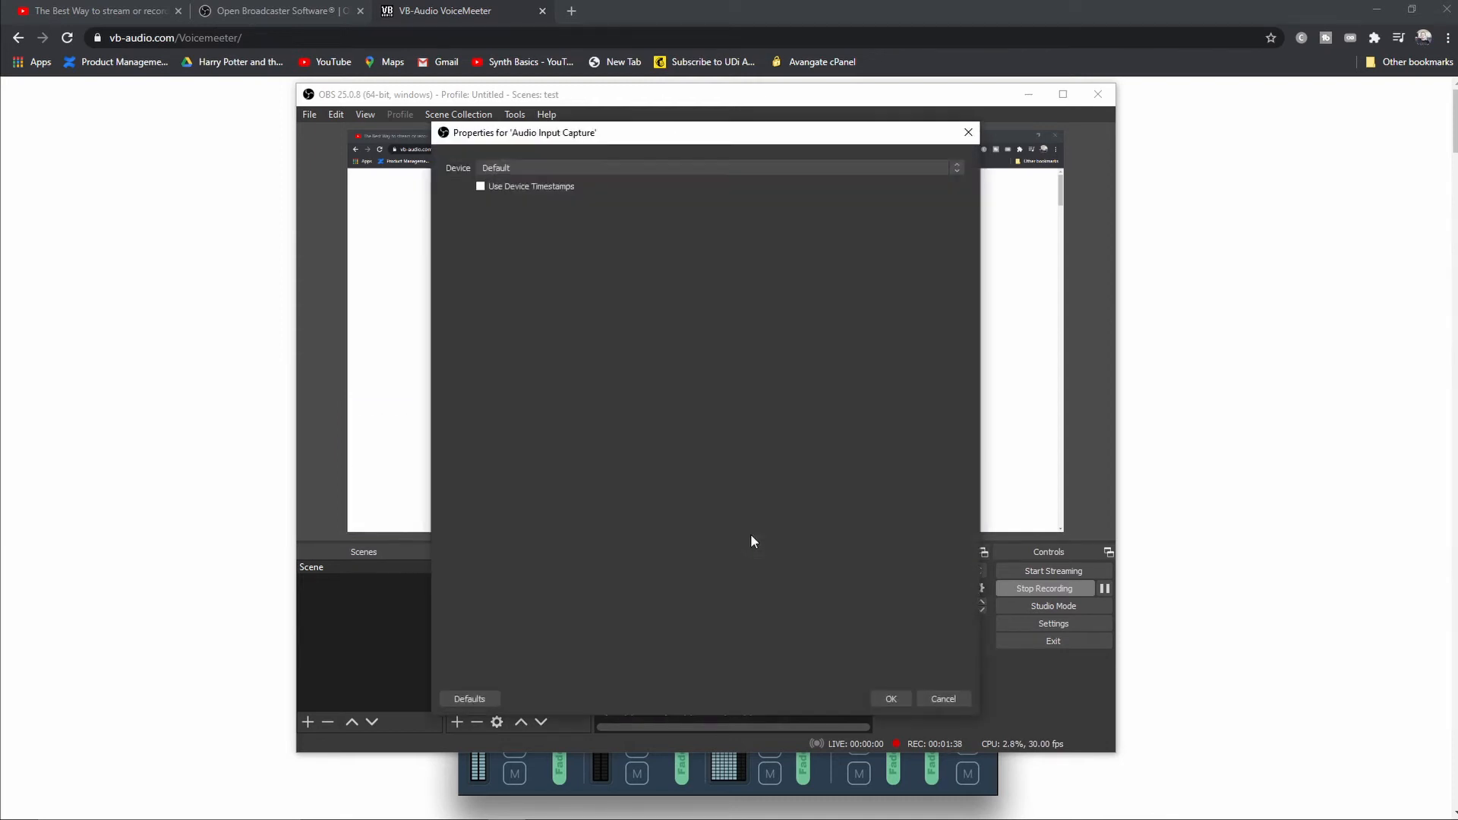
click(550, 167)
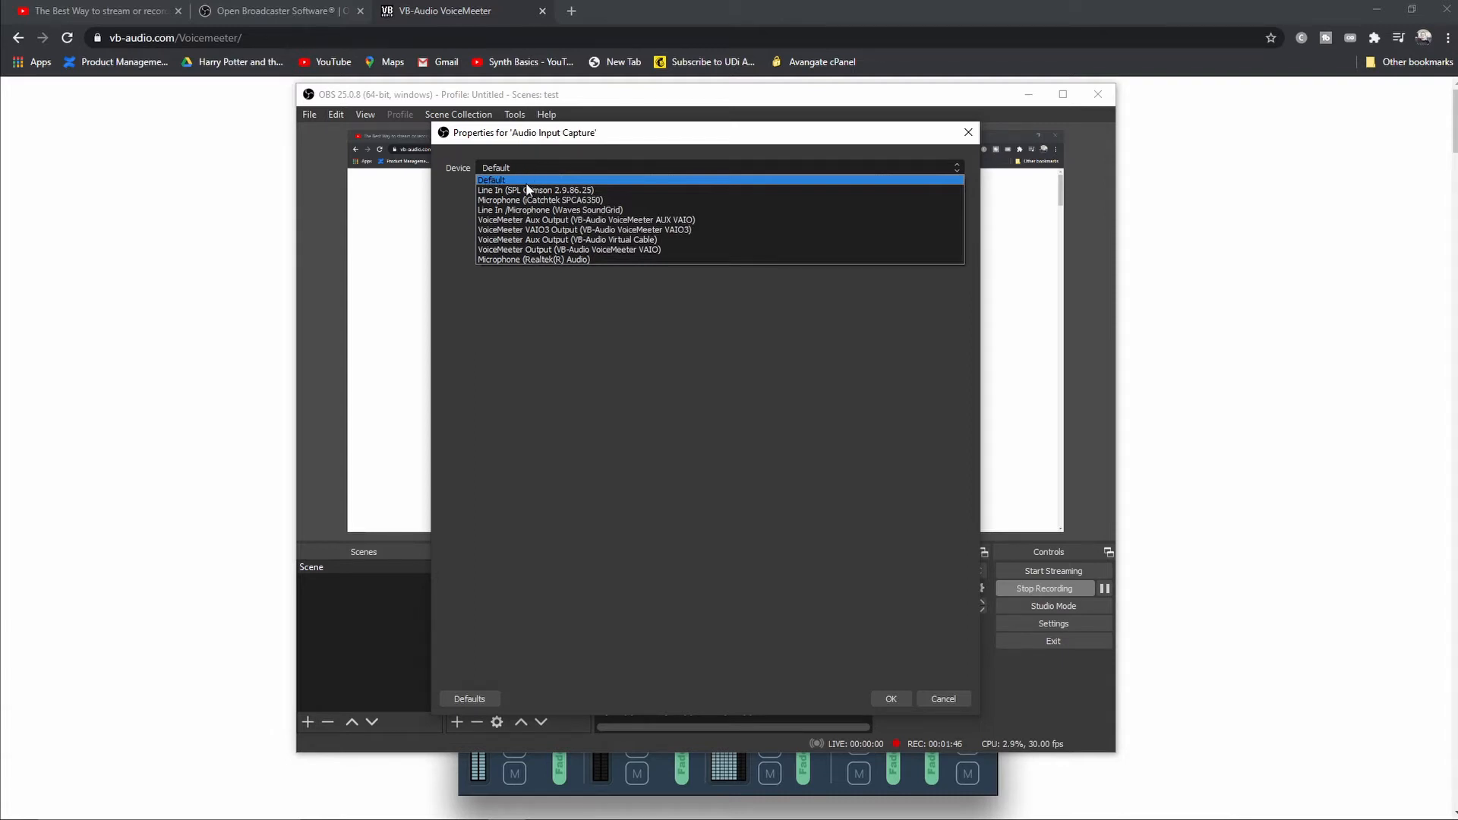
click(573, 250)
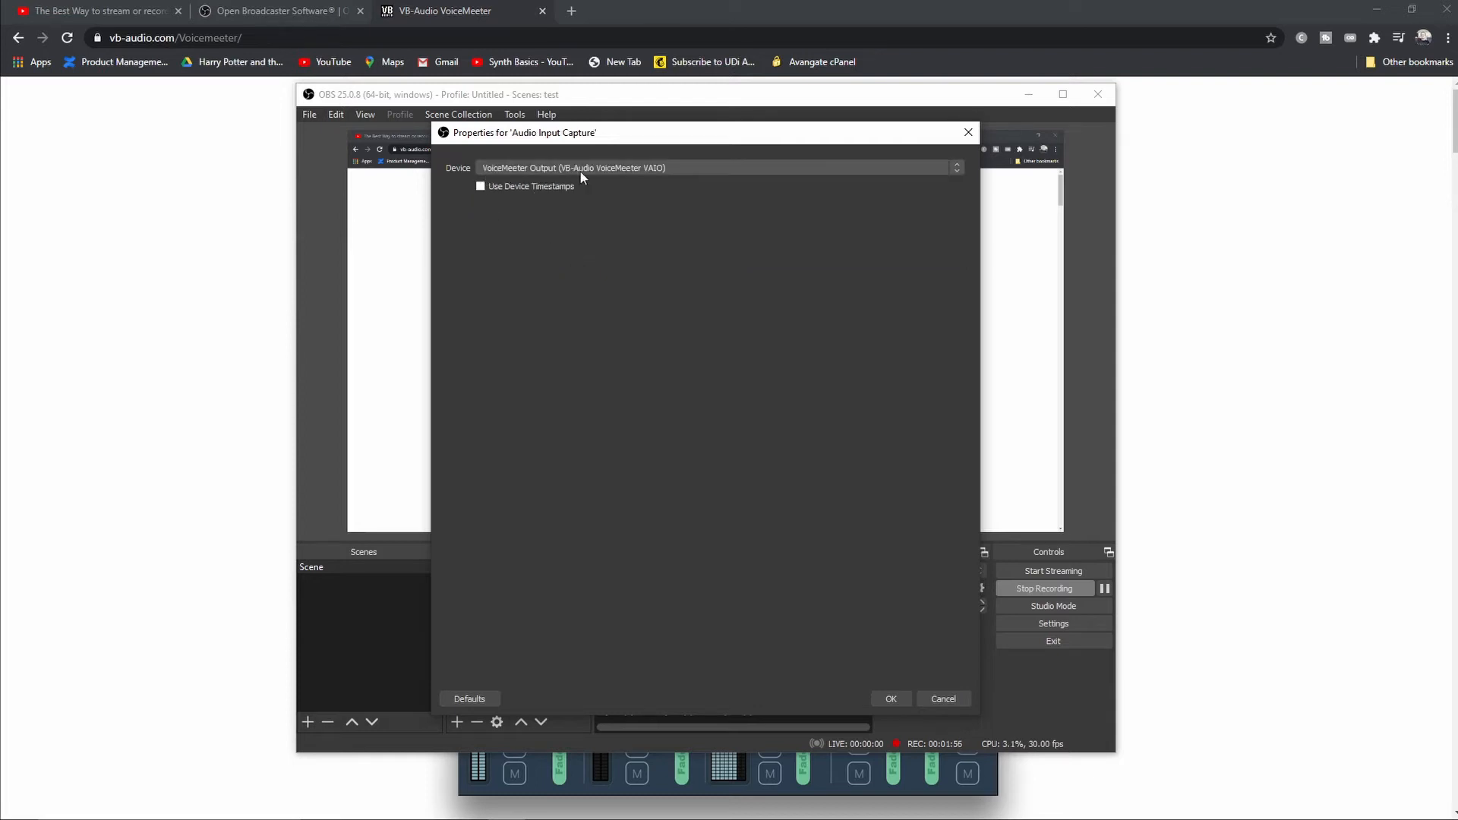
click(892, 694)
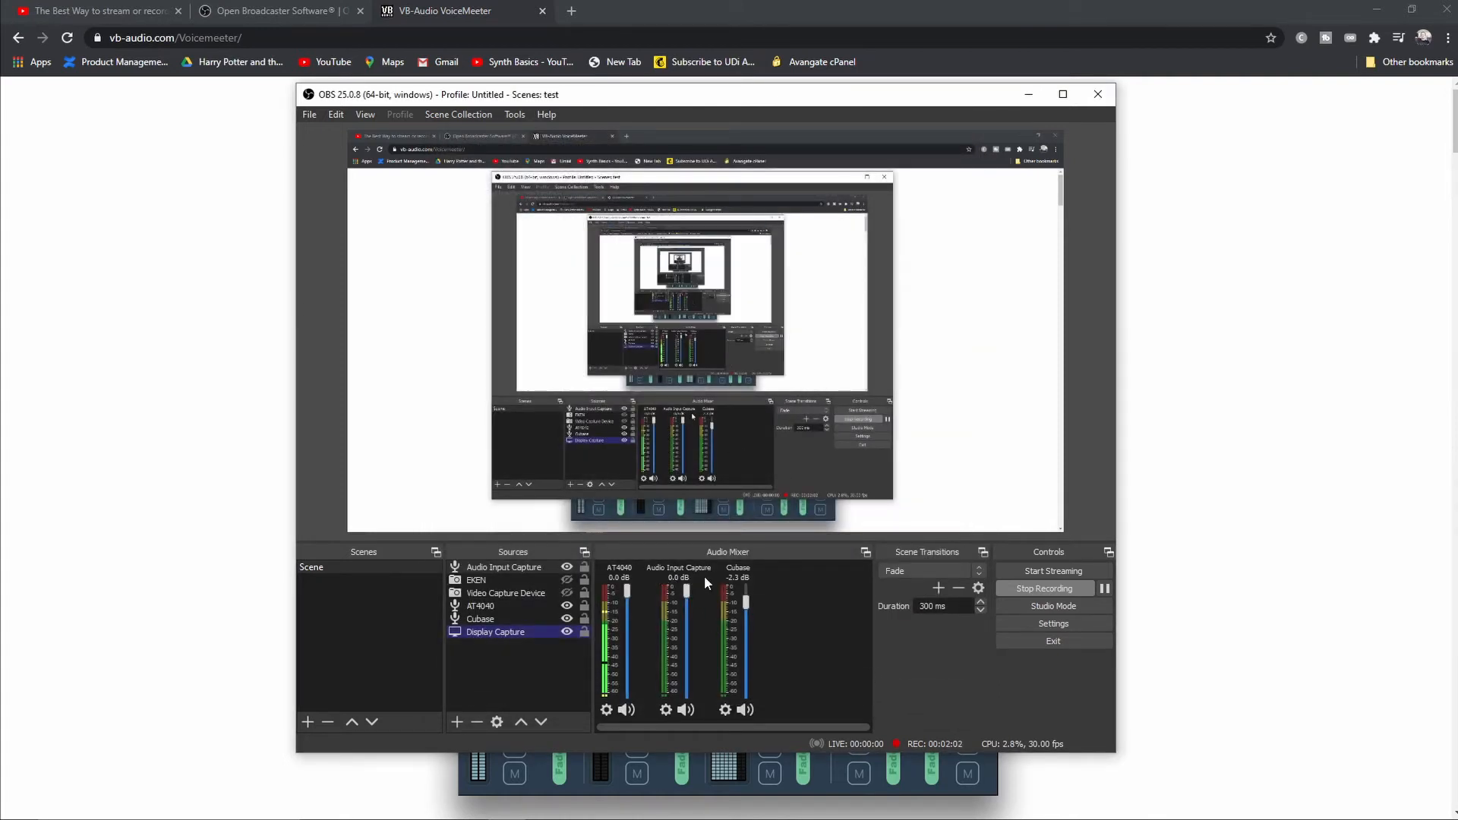
Step: Add a VST 2.x Plug-in filter with the default name to the Audio Input Capture source
right_click(669, 611)
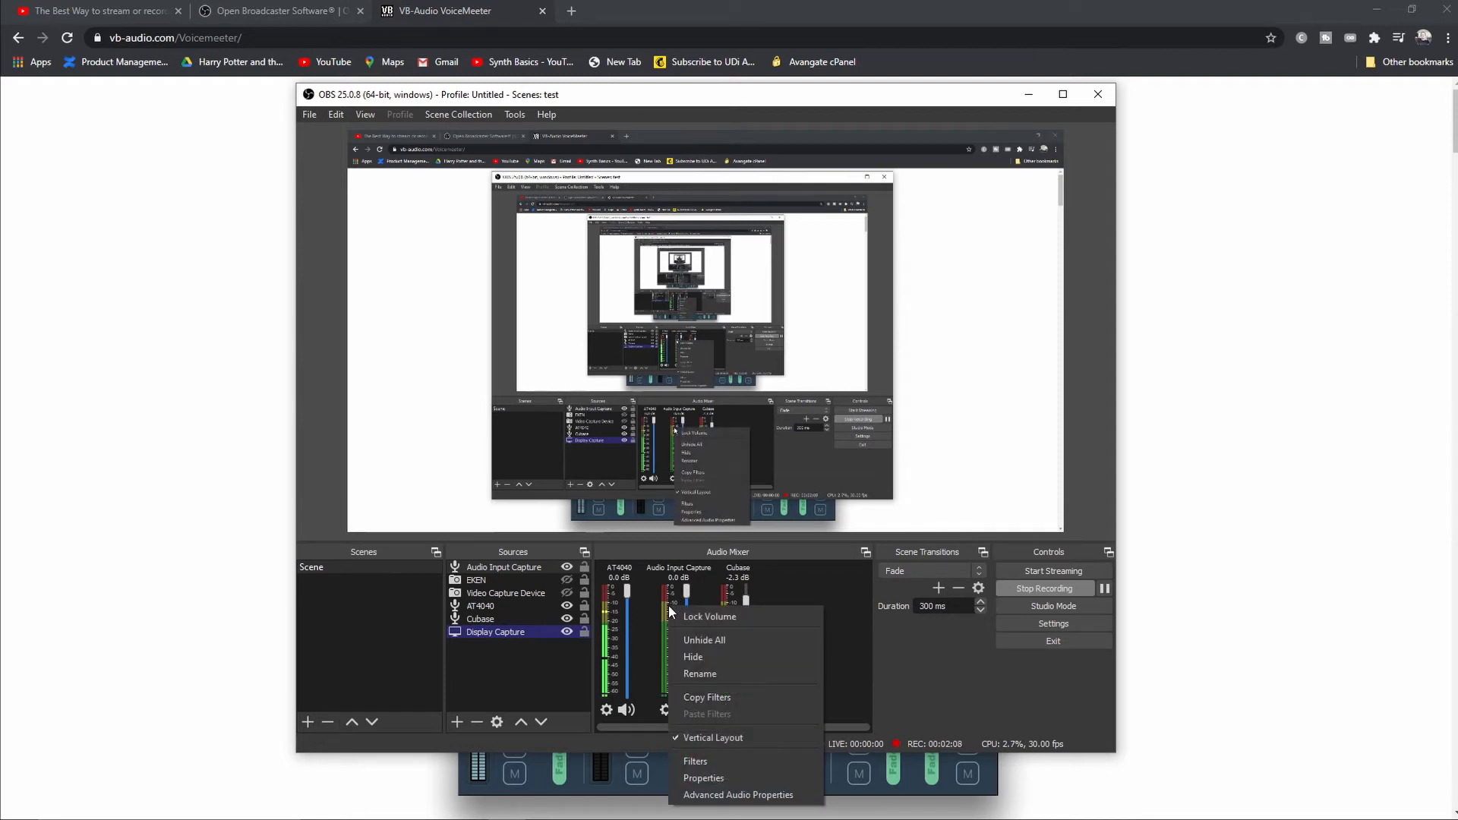
click(693, 760)
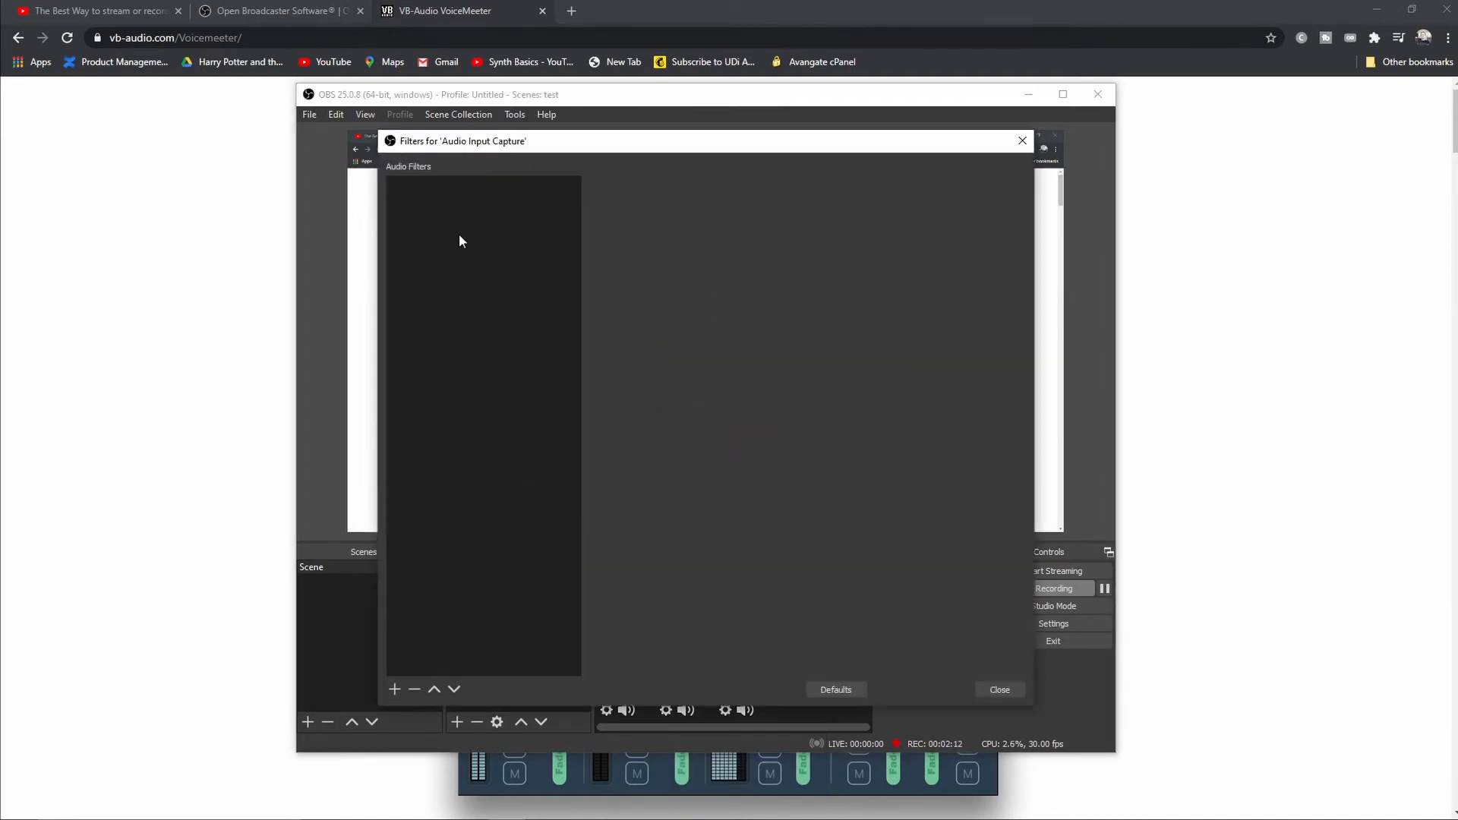
click(395, 688)
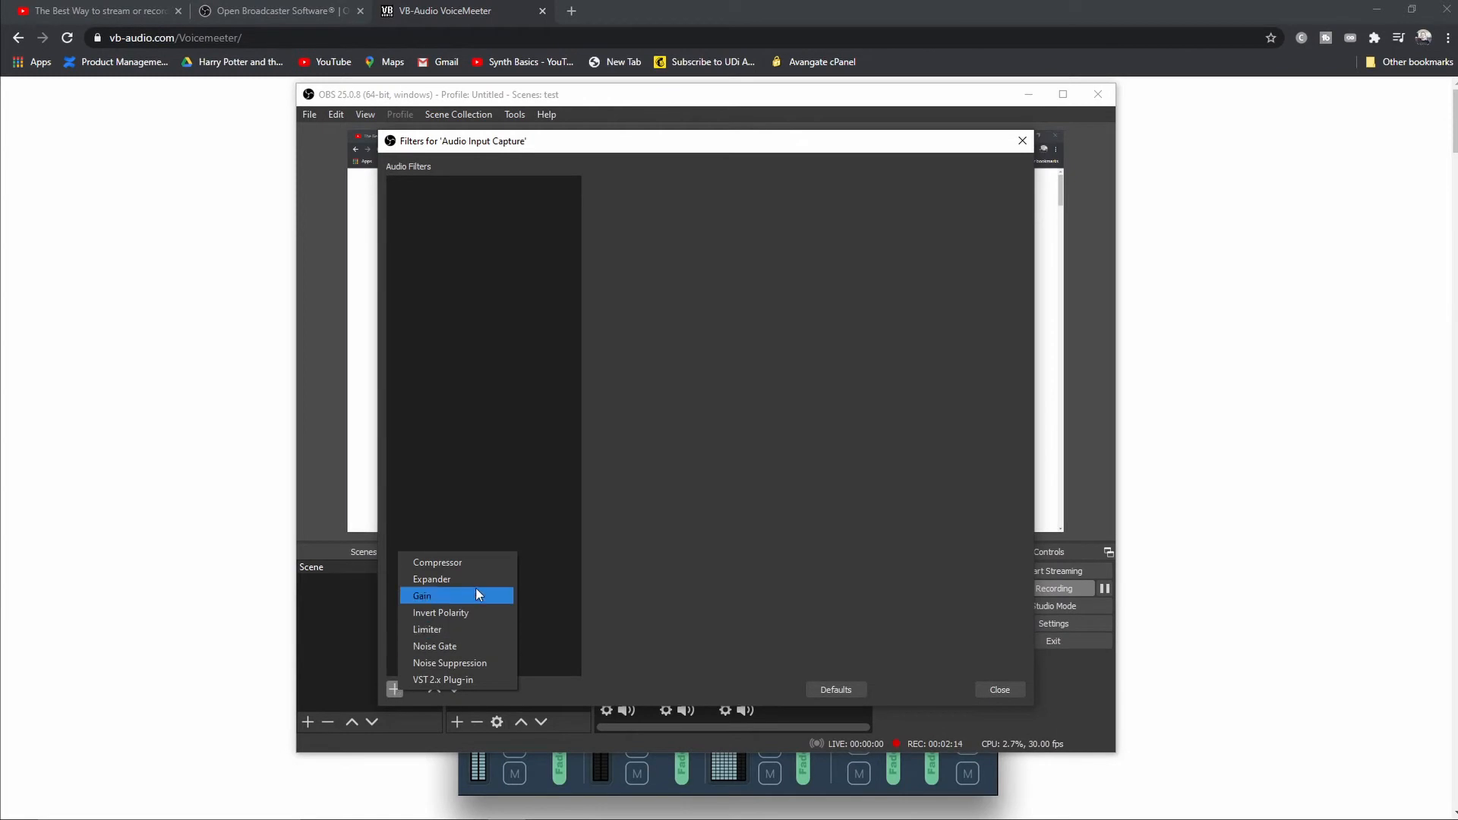
click(448, 680)
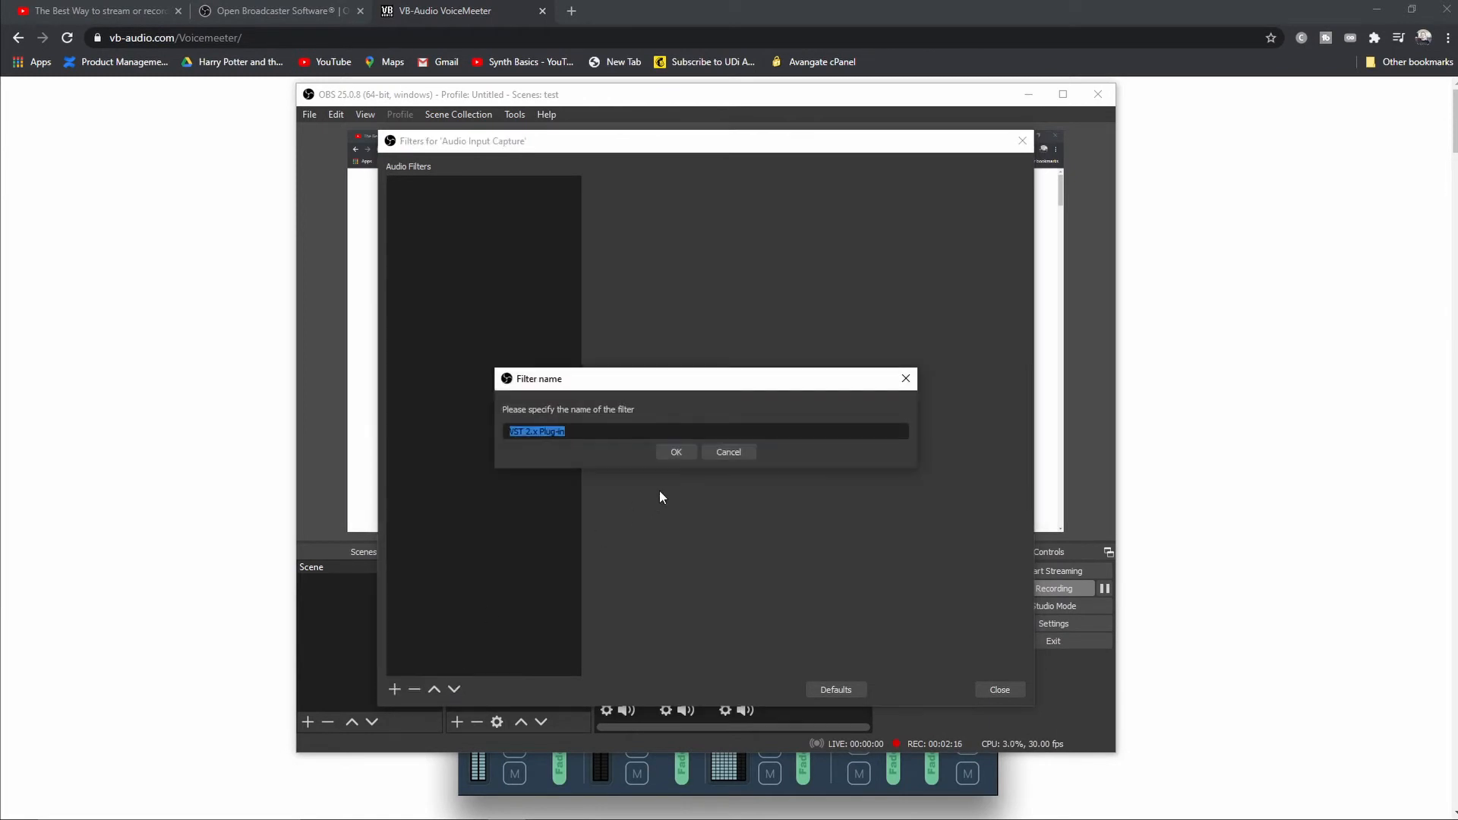
click(675, 451)
click(737, 186)
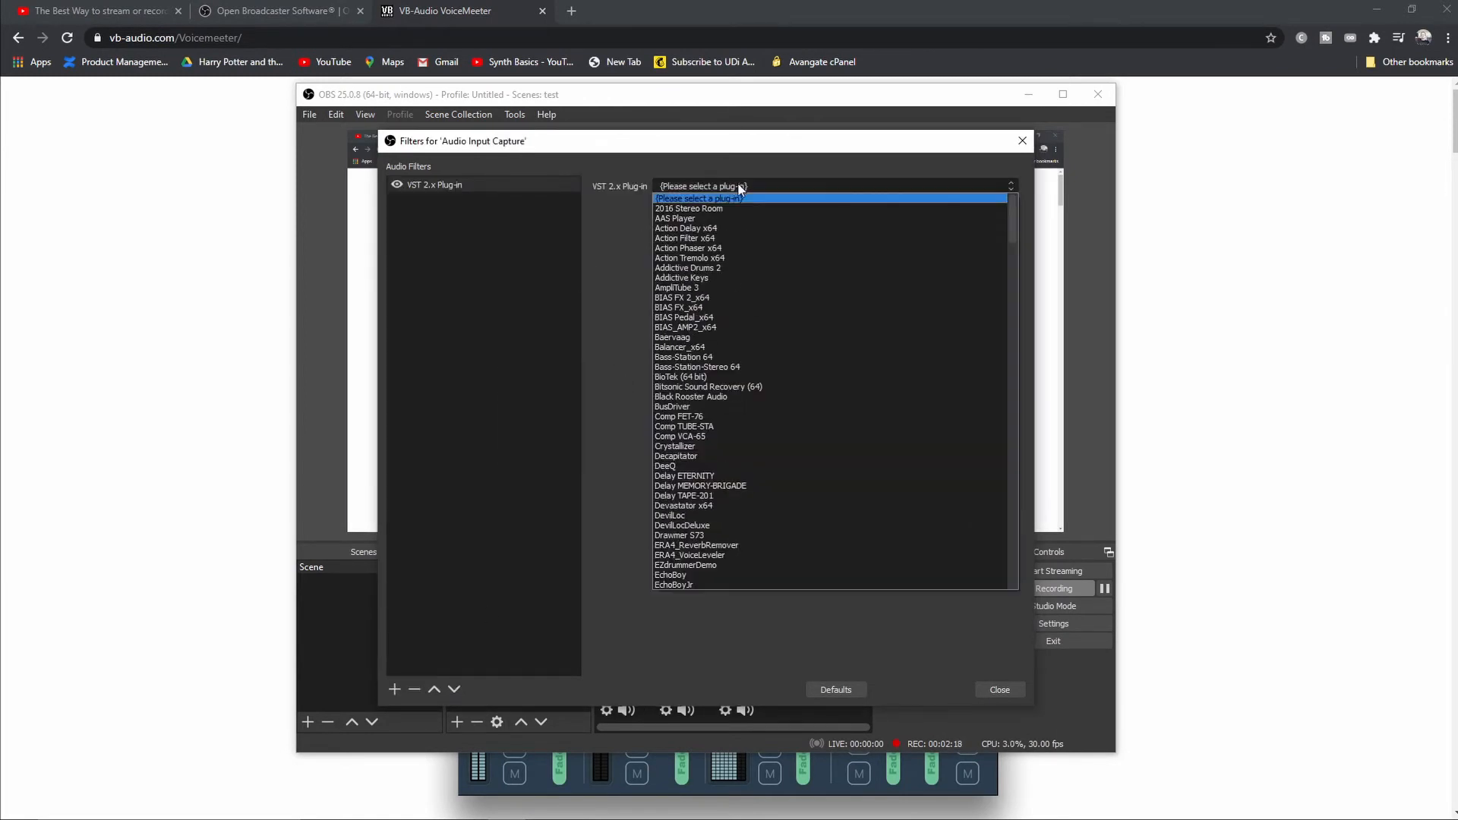
scroll(740, 325, down, 10)
scroll(740, 334, down, 10)
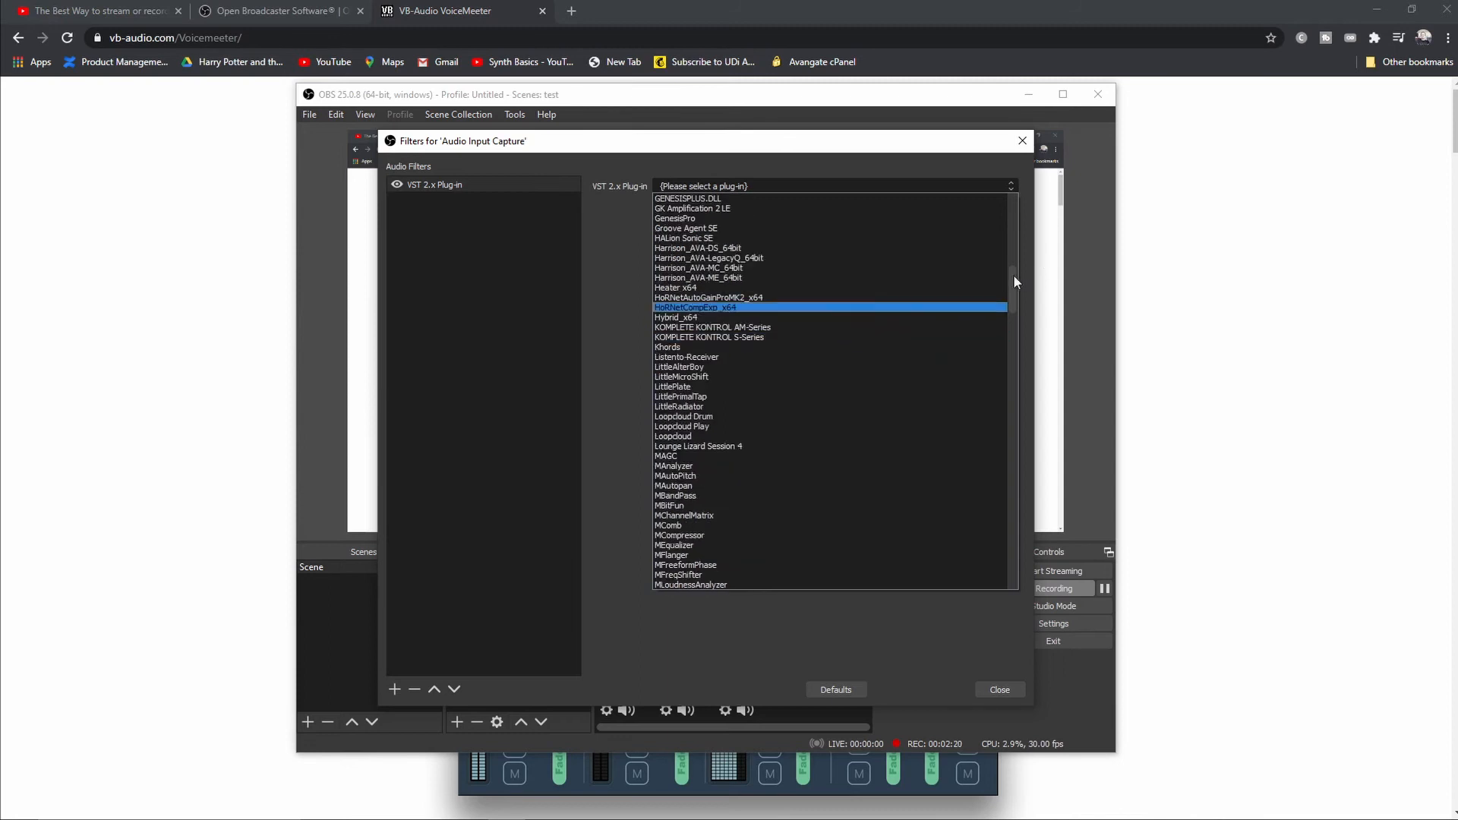
drag(1012, 276, 995, 548)
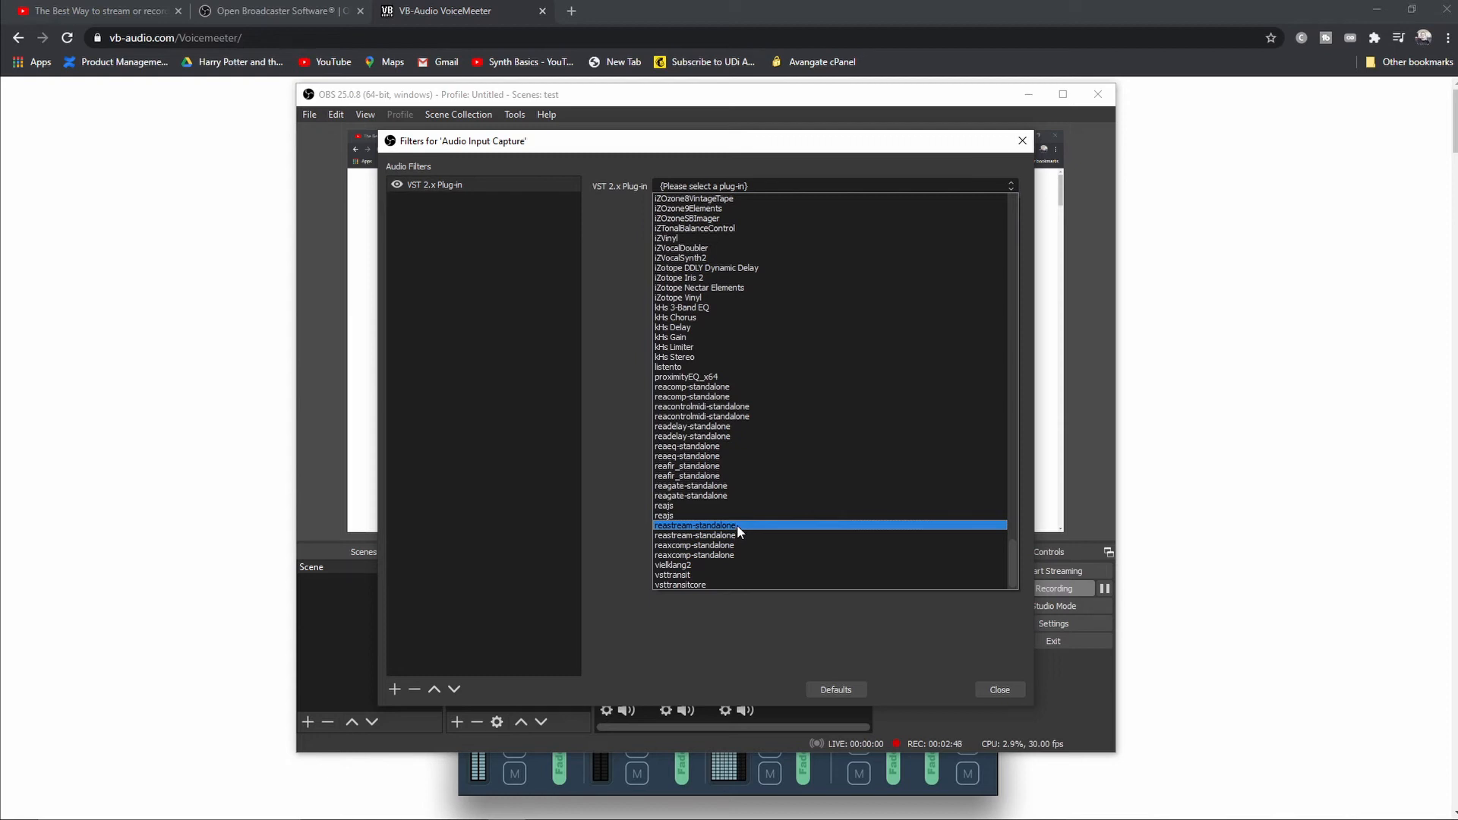
Step: Load reastream-standalone into the filter set to Receive with identifier default, then return to the main window
click(737, 526)
click(684, 207)
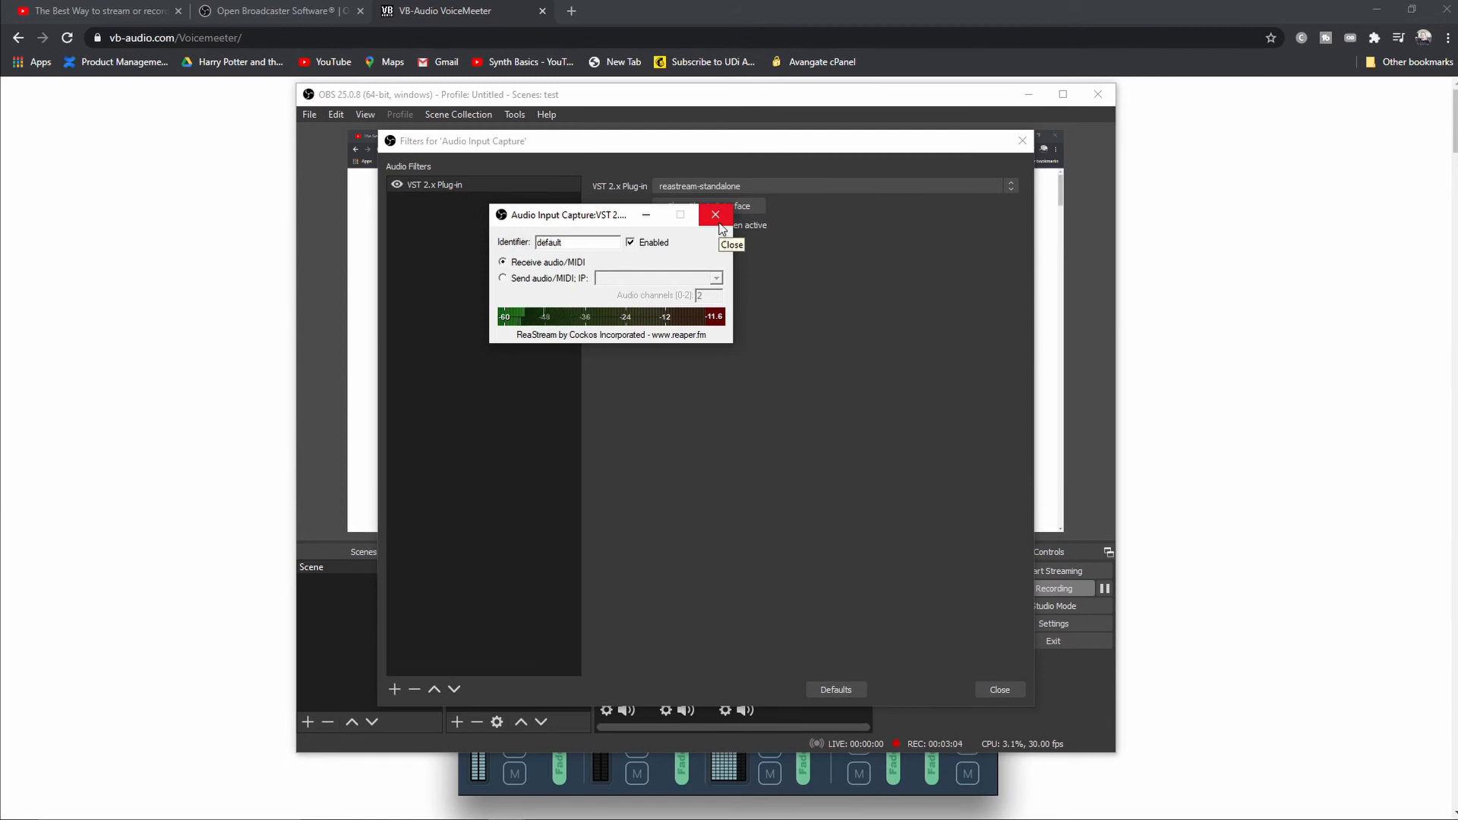
click(716, 215)
click(999, 689)
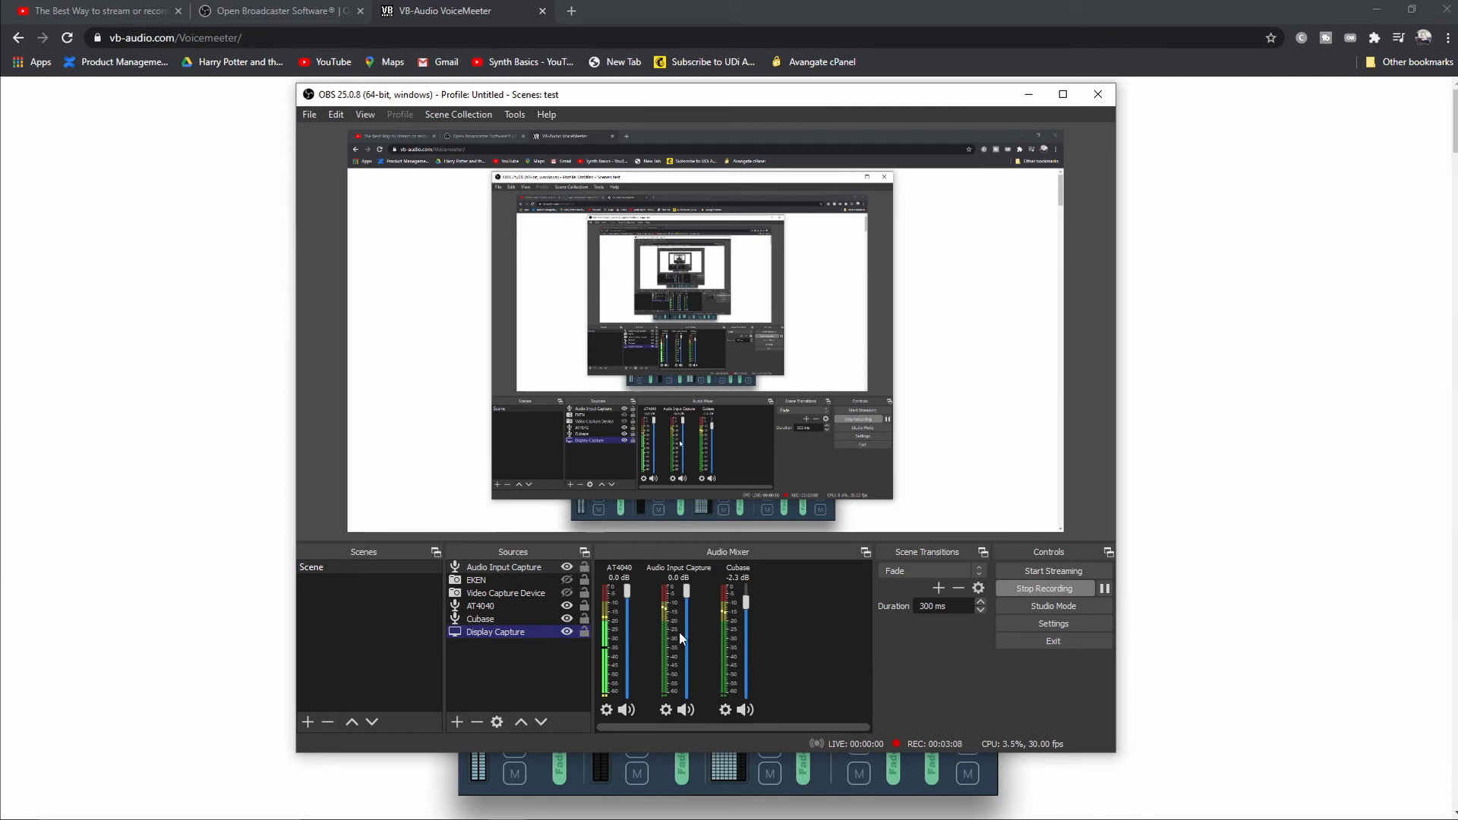